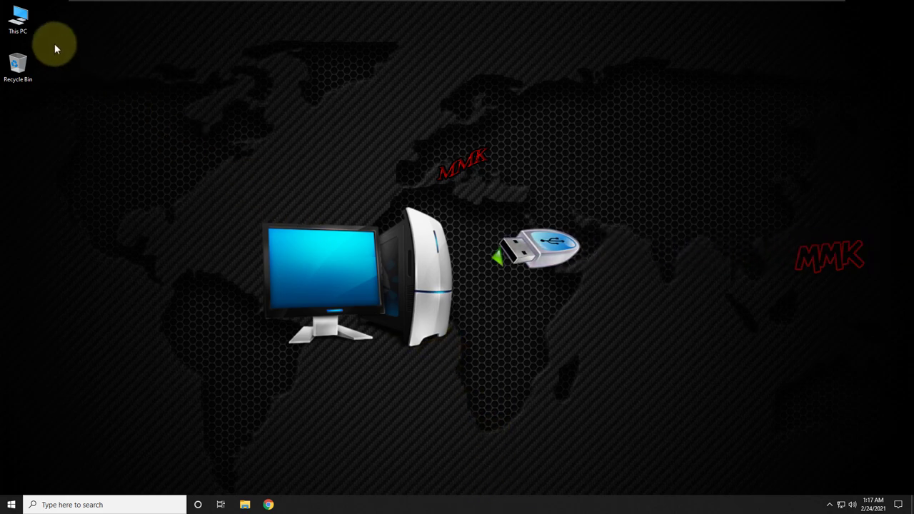
Step: Check the USB (D:) drive's files through This PC, then close the window
left_click(28, 31)
double_click(29, 30)
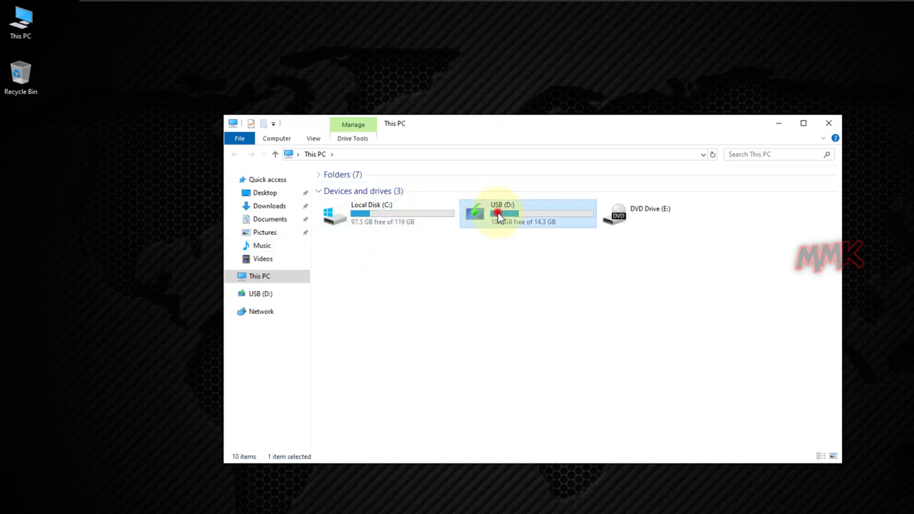
double_click(496, 214)
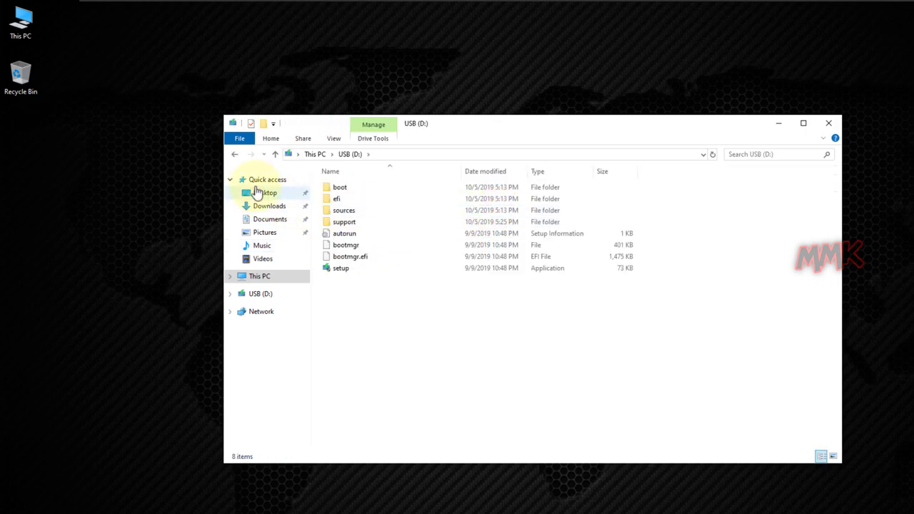
left_click(236, 155)
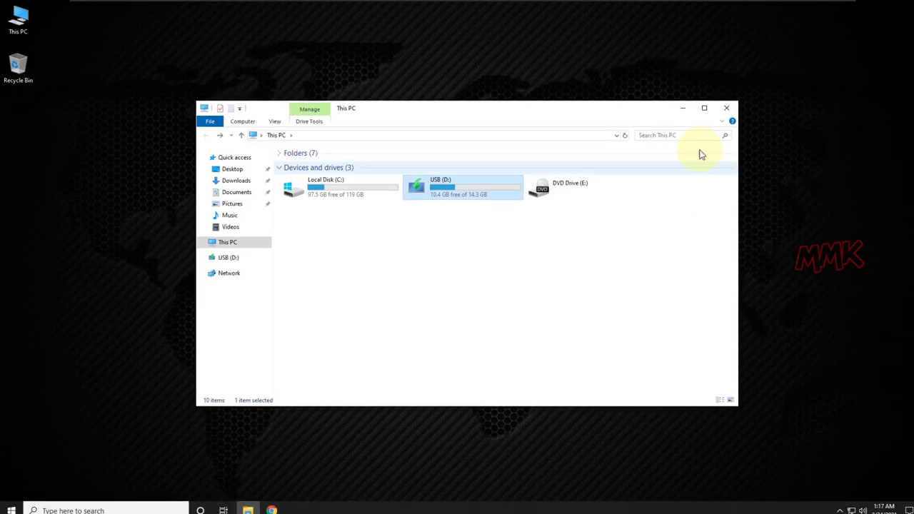
left_click(726, 108)
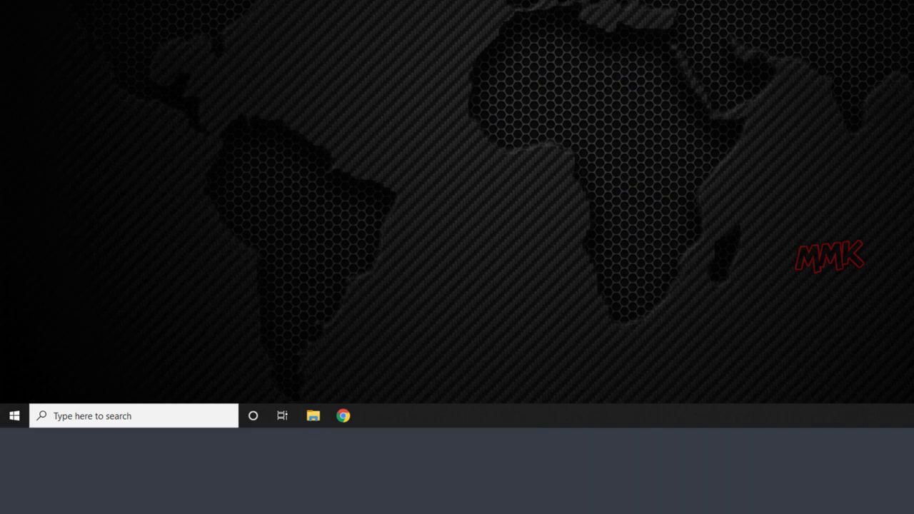
Step: Search for cmd, run Command Prompt as administrator, and centre its window
left_click(182, 415)
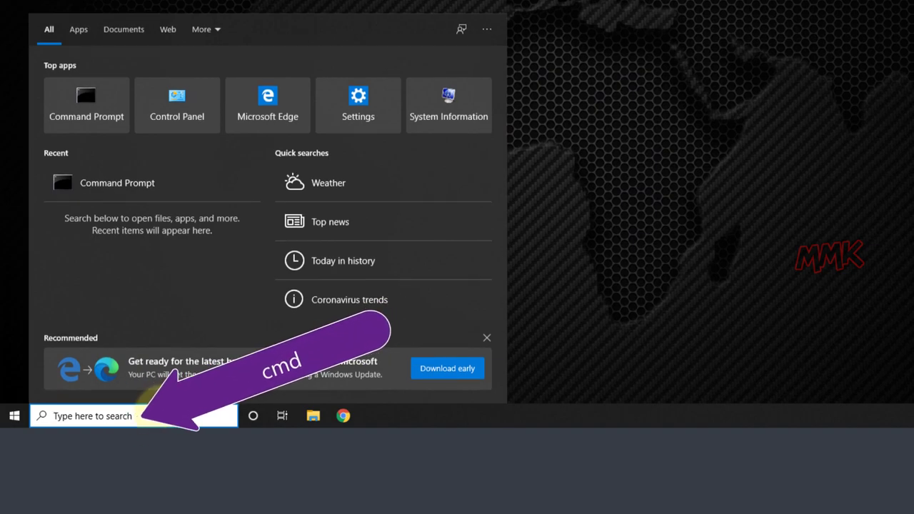
type("cmd")
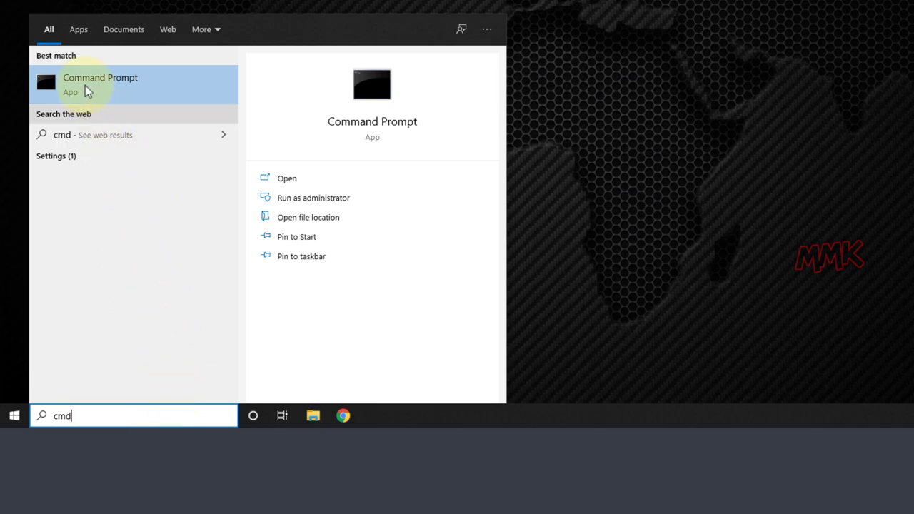
right_click(85, 66)
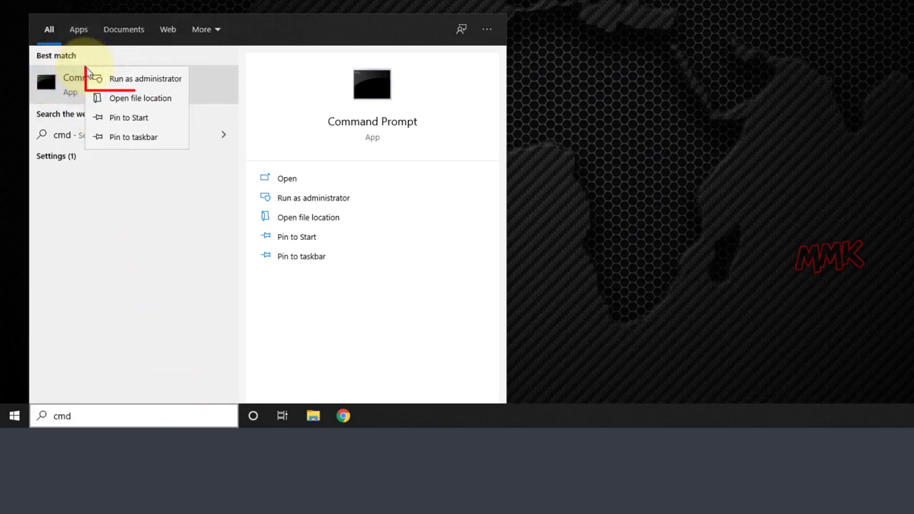
left_click(125, 83)
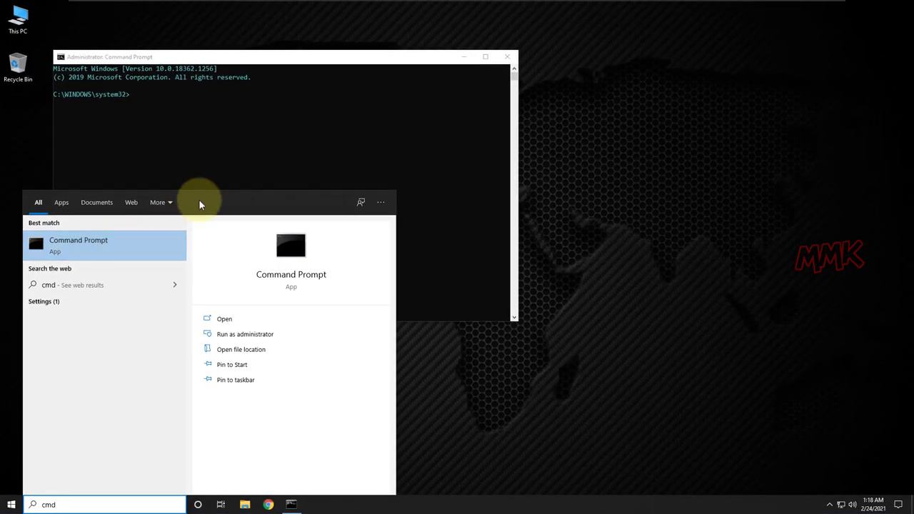
left_click_drag(261, 57, 429, 92)
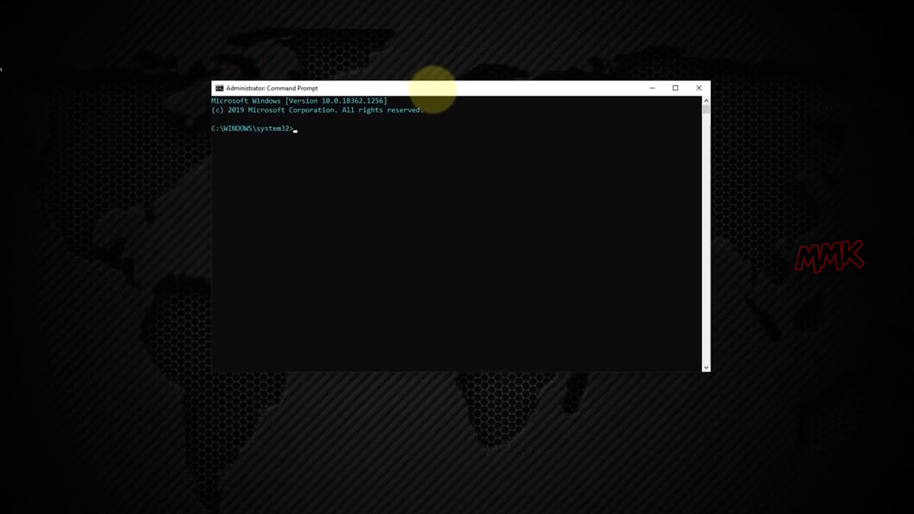
Step: Show and scroll through the shutdown /? help, then clear the console with cls
type("sh")
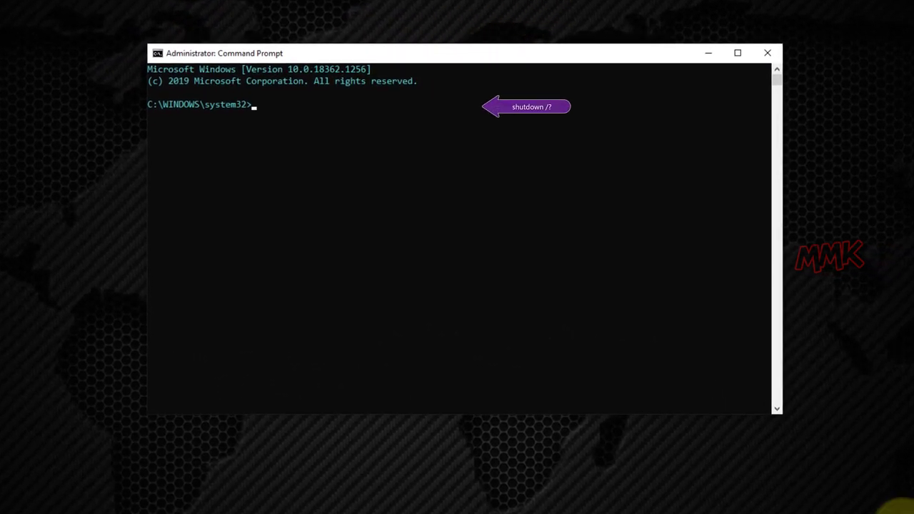
type("utdo")
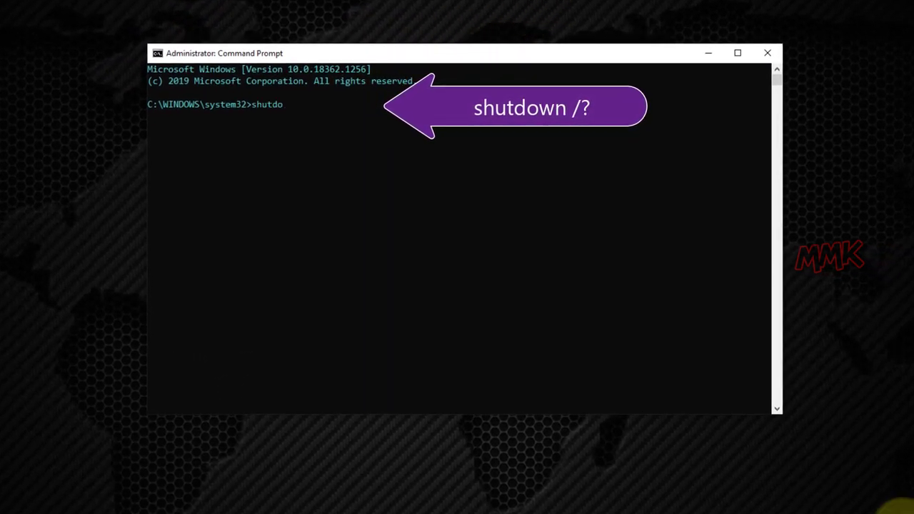
type("wn /?")
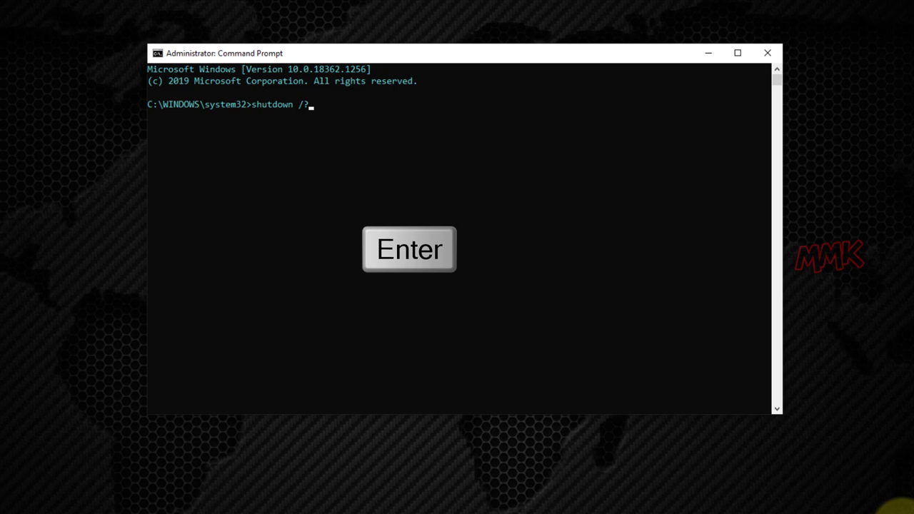
key("Return")
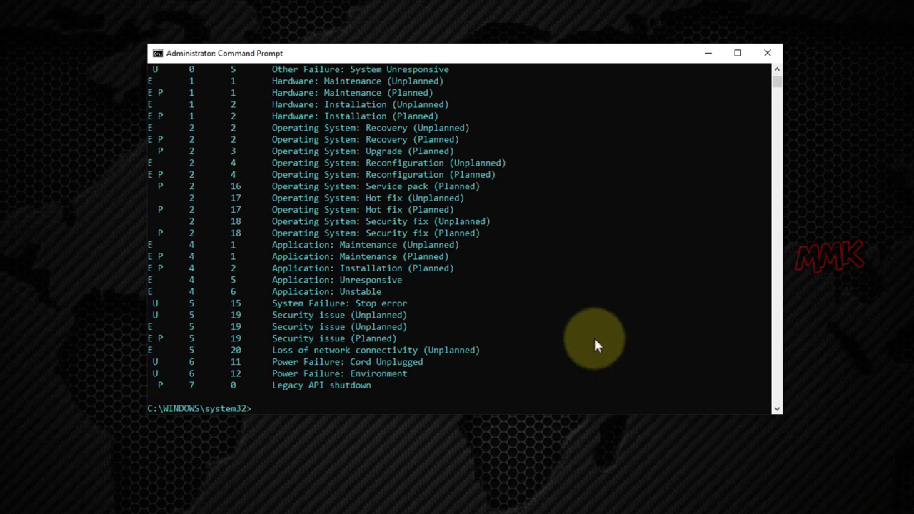
scroll(557, 294, "up", 7)
scroll(558, 300, "up", 9)
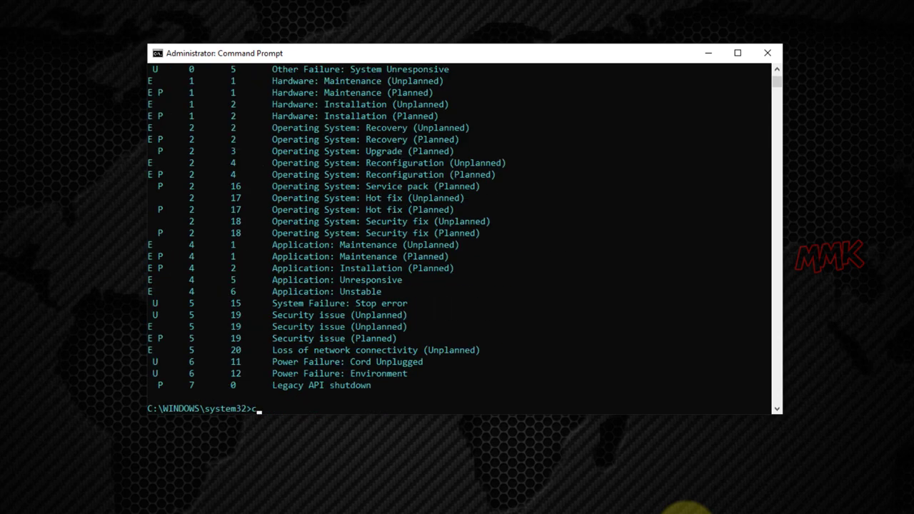
type("cls")
key("Return")
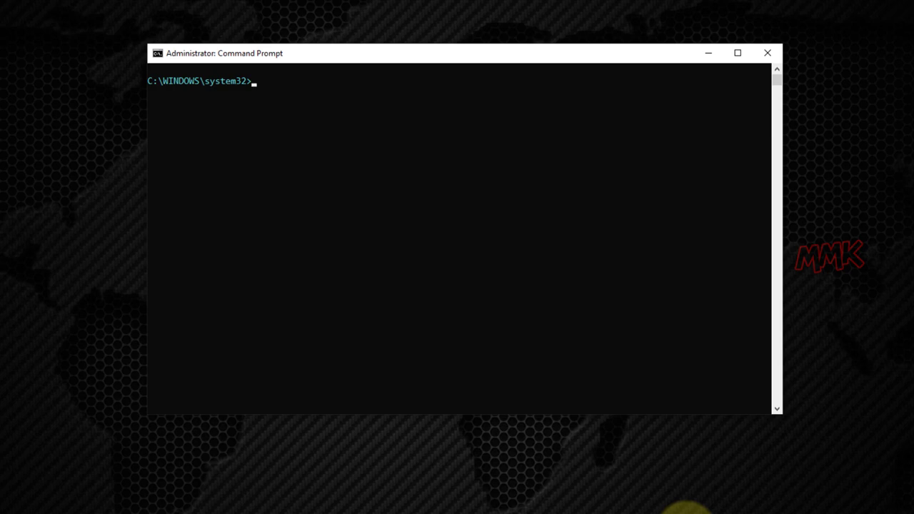
Step: Run shutdown /r /o /t 10 to restart into advanced startup after 10 seconds
type("shut")
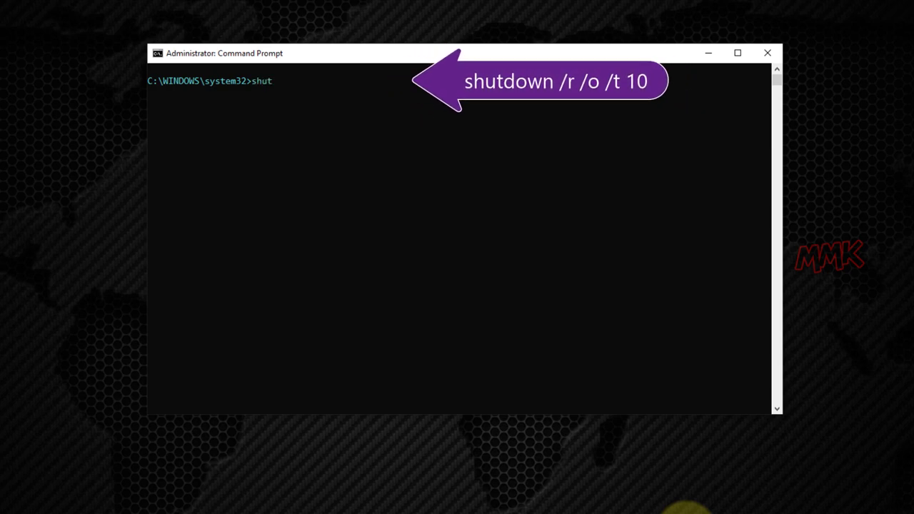
type("down /")
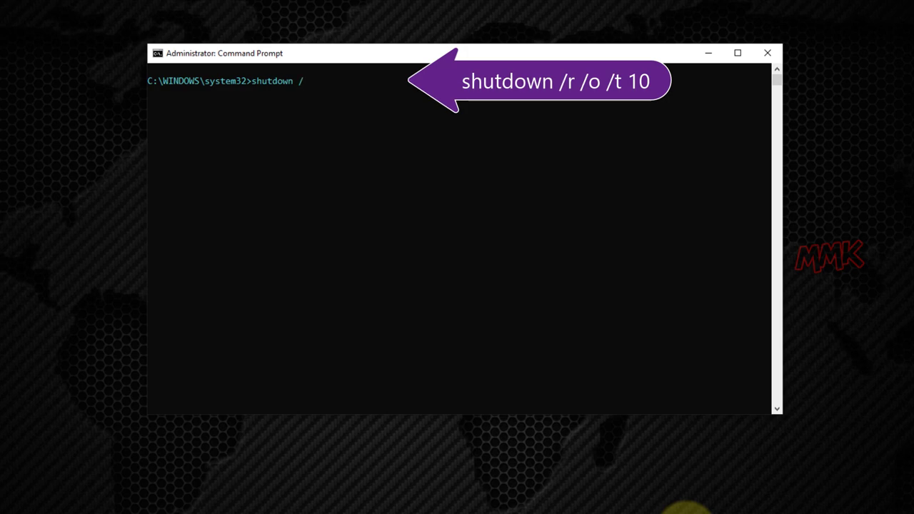
type("r /o /t 10")
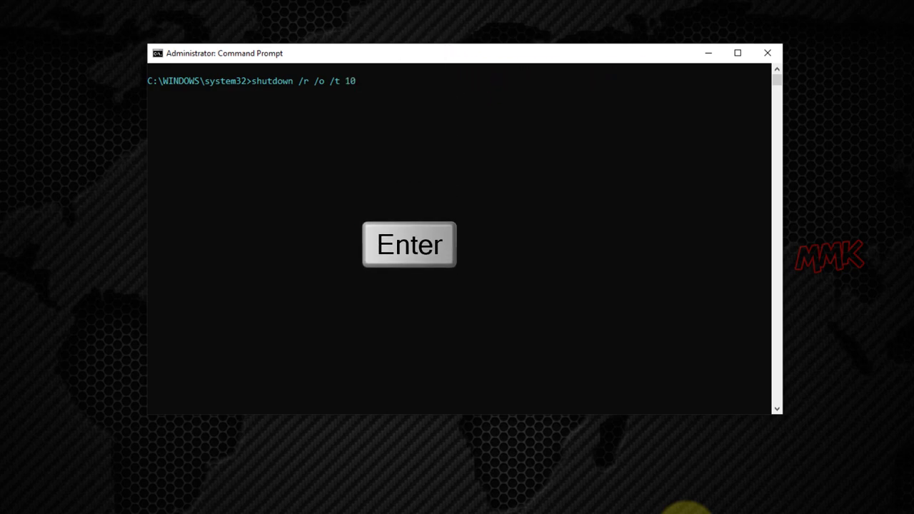
key("Return")
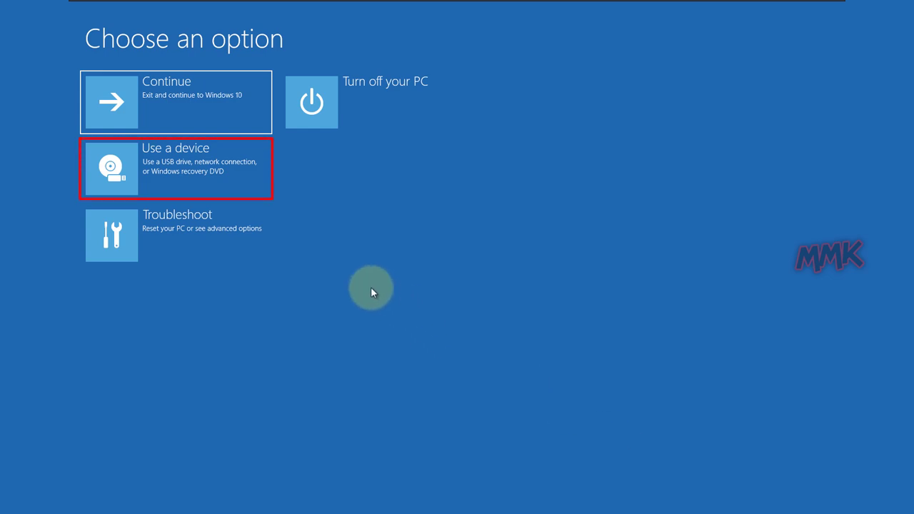
Step: Under Use a device, boot the PC from the EFI USB Device
left_click(198, 179)
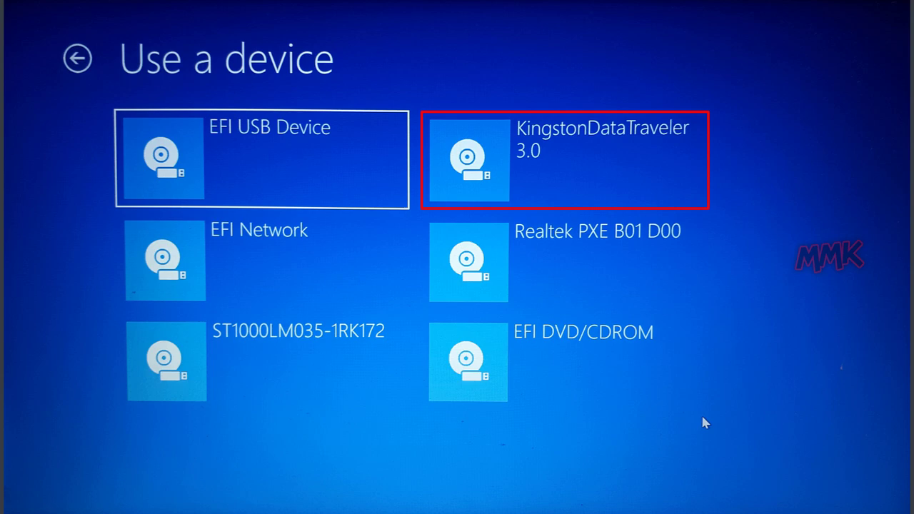
key("Left")
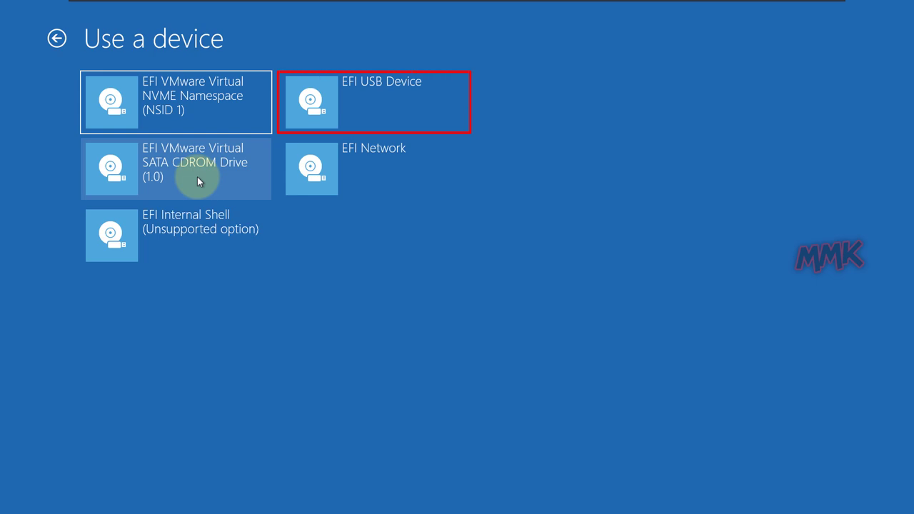
left_click(297, 112)
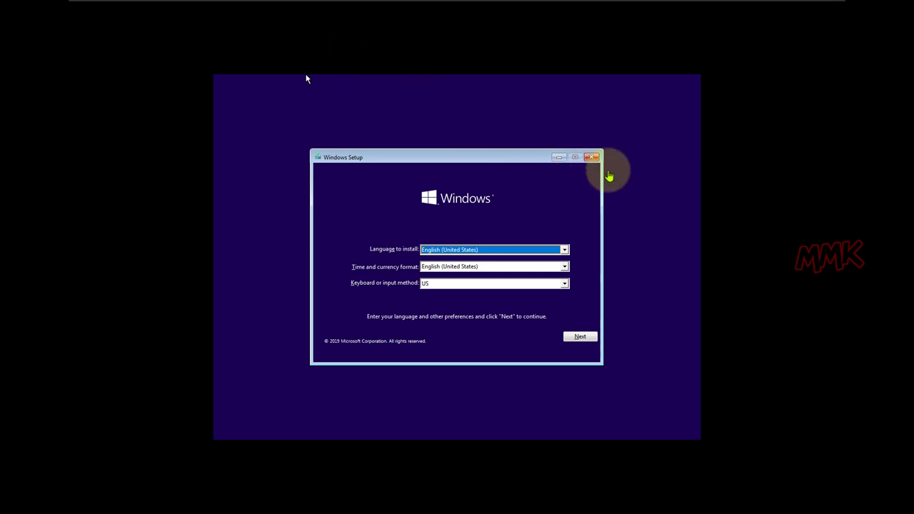
Step: Close Windows Setup and confirm cancelling the installation
left_click(592, 158)
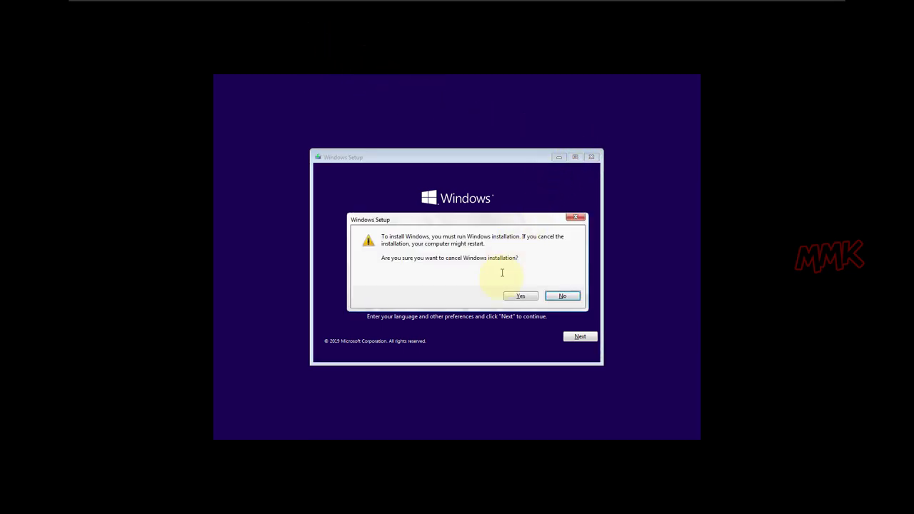
left_click(512, 298)
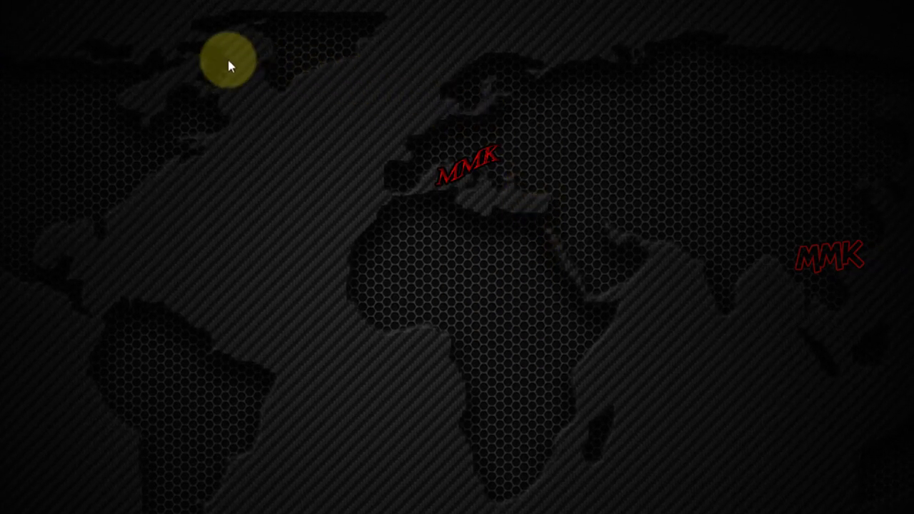
Step: Create a new desktop shortcut running 'shutdown /r', named 'boot from USB'
right_click(193, 52)
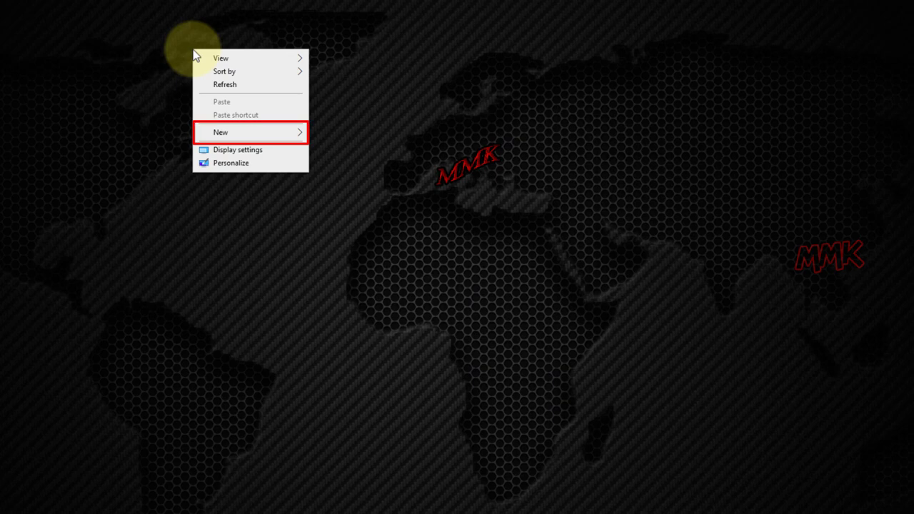
left_click(213, 133)
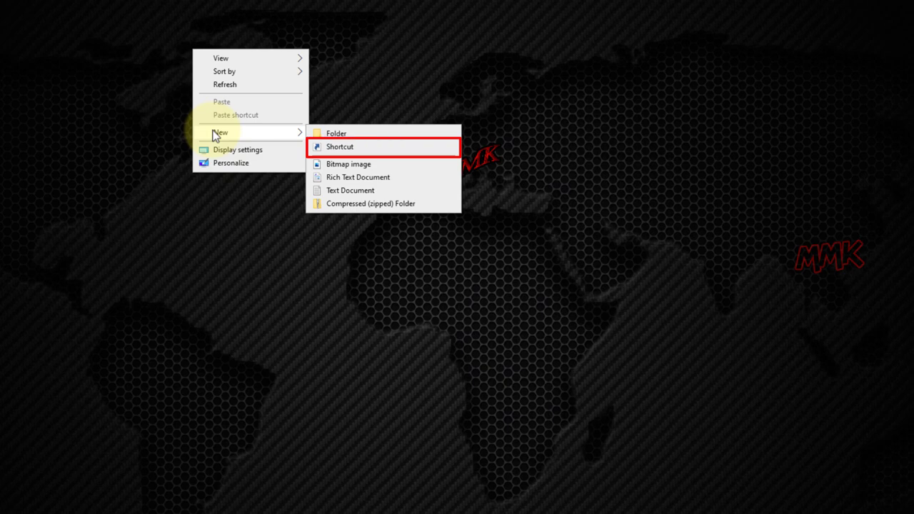
left_click(325, 147)
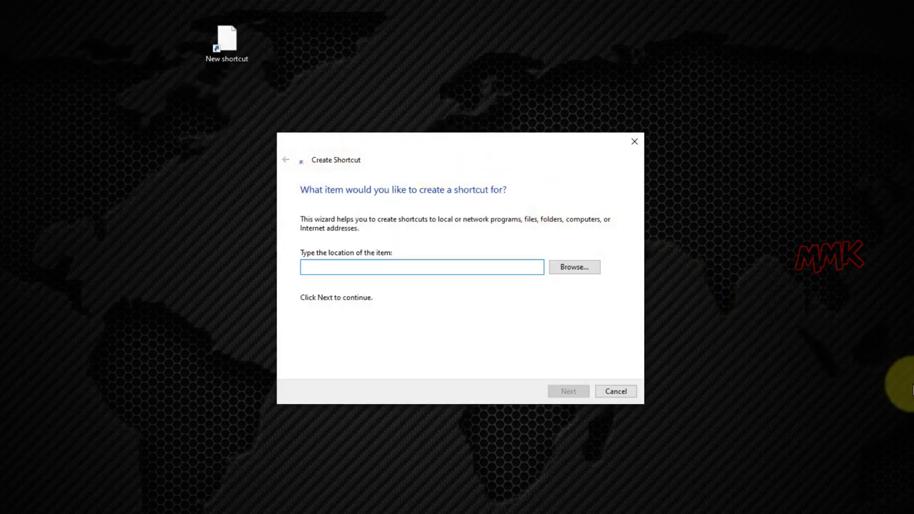
type("shutdown ")
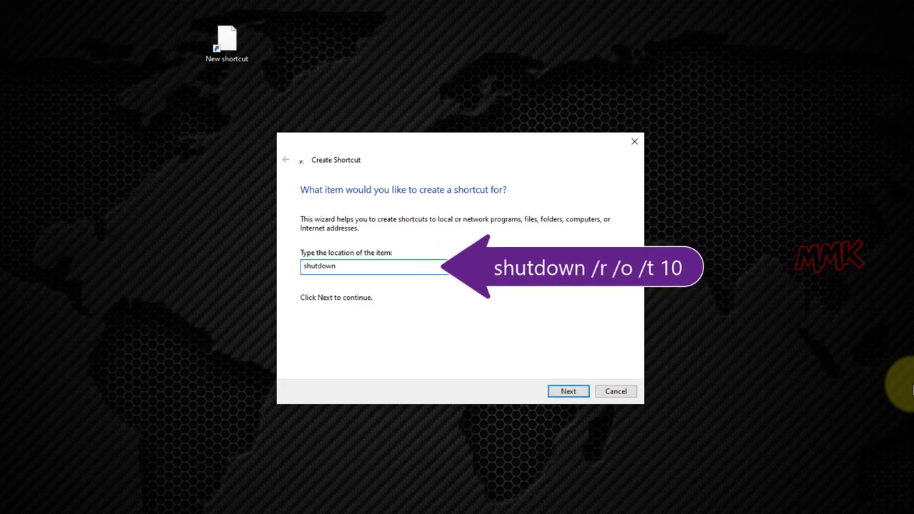
type("/r /o /t 10")
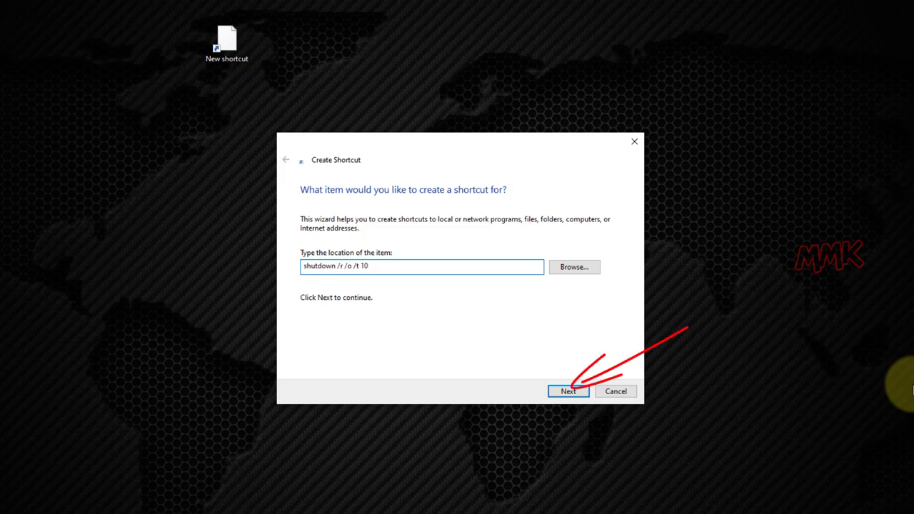
left_click(566, 393)
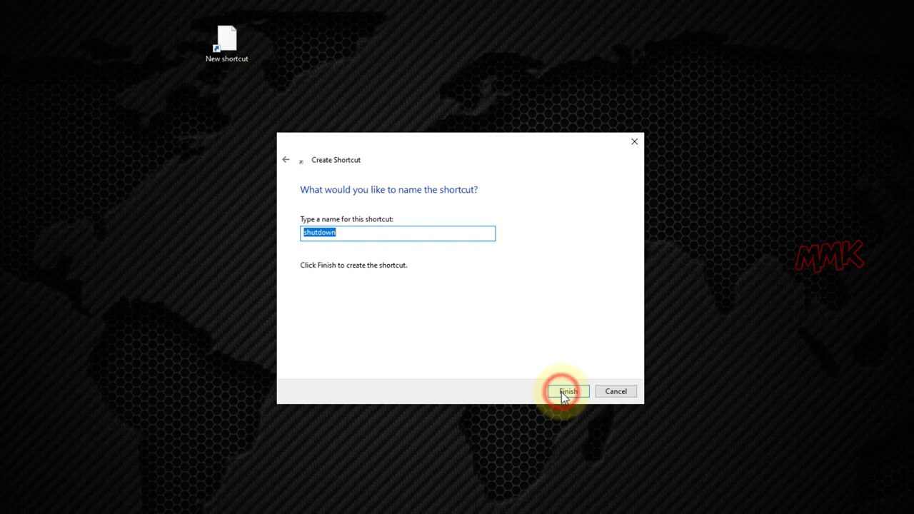
type("boot from USB")
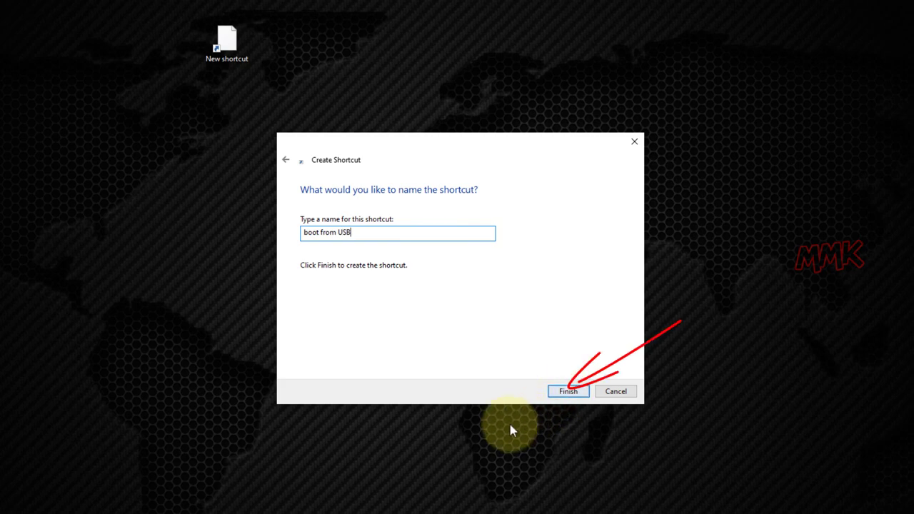
left_click(568, 391)
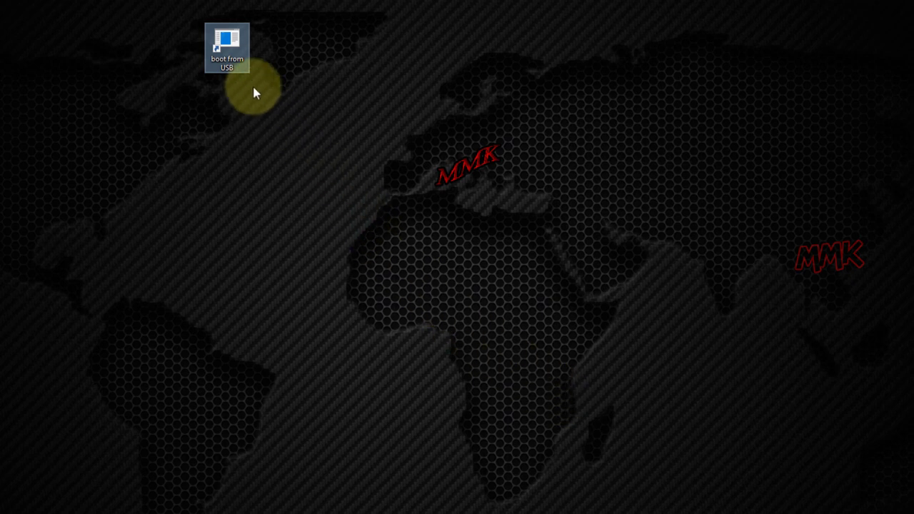
Step: In the shortcut's Properties, change its icon to the green arrow from SHELL32
right_click(231, 52)
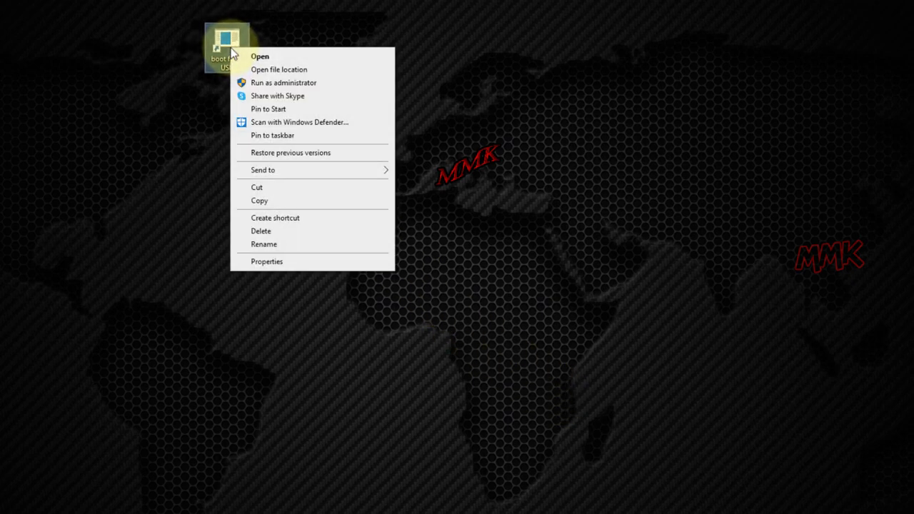
left_click(261, 261)
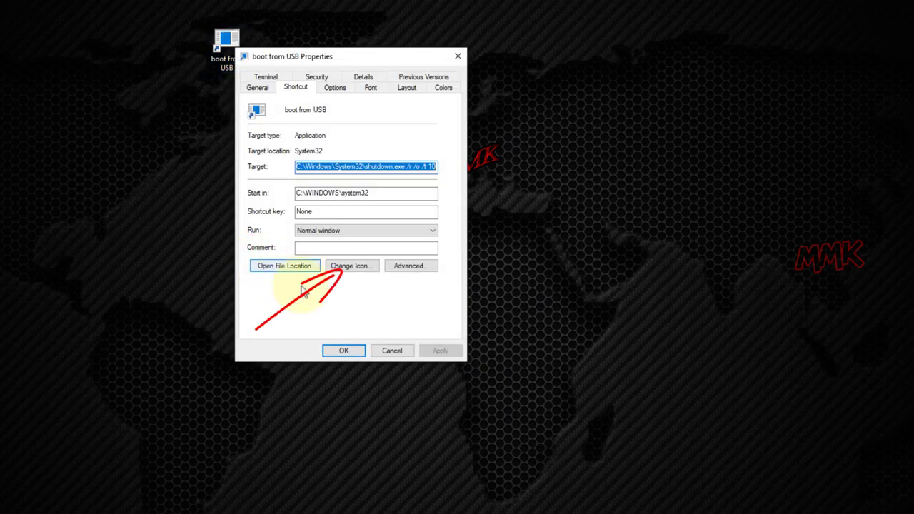
left_click(363, 269)
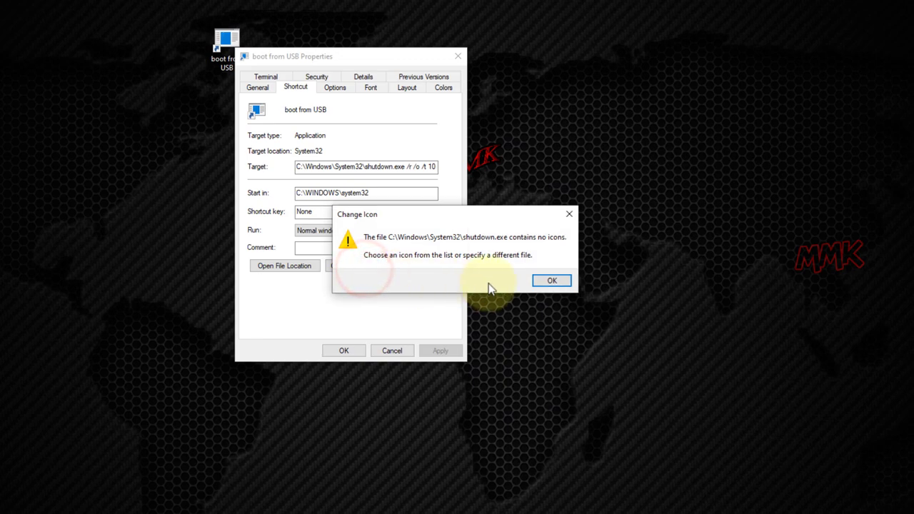
left_click(548, 282)
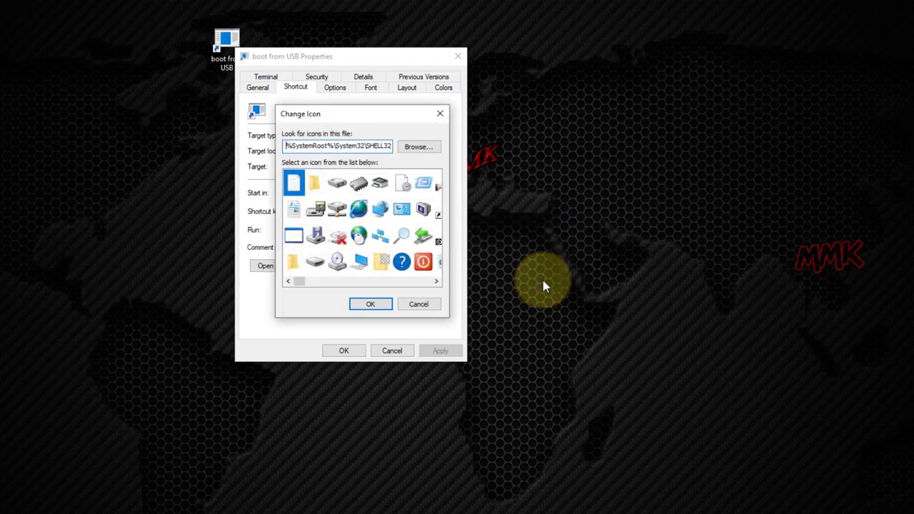
left_click(423, 235)
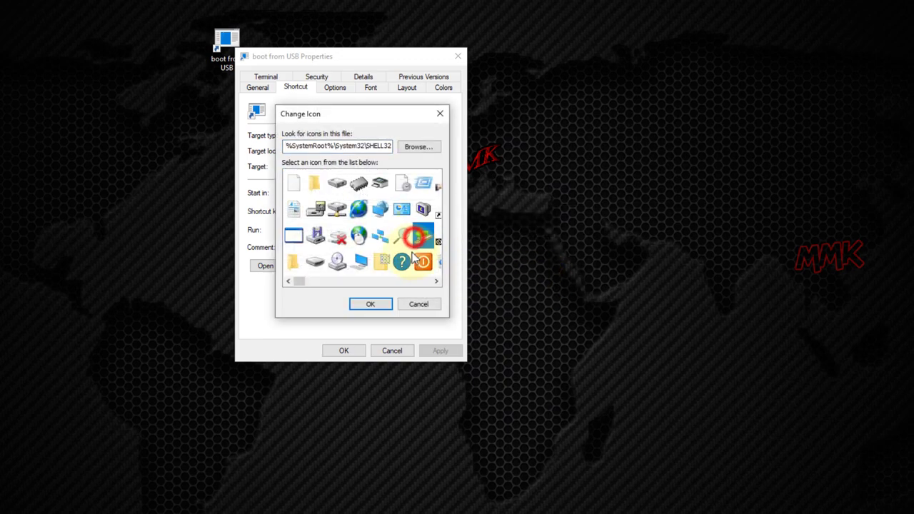
left_click(371, 305)
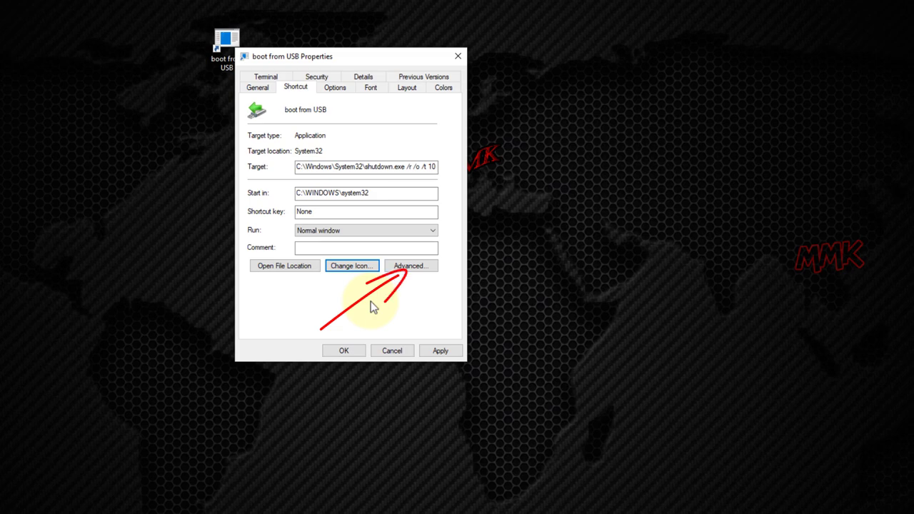
Step: Tick Run as administrator in Advanced properties, then apply and save the shortcut settings
left_click(412, 271)
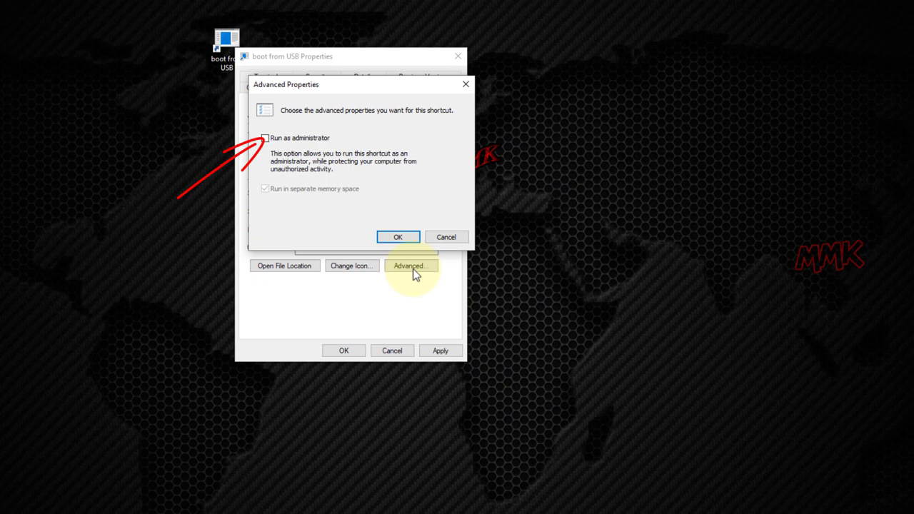
left_click(266, 137)
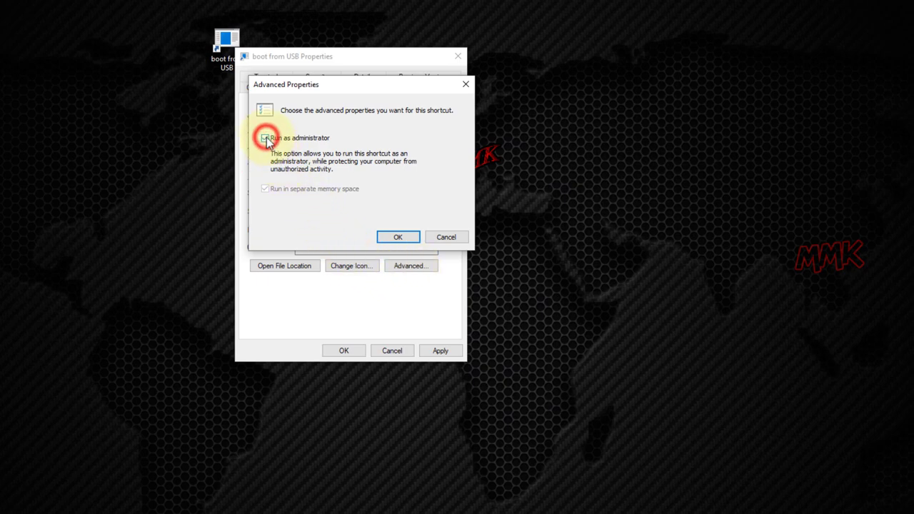
left_click(398, 237)
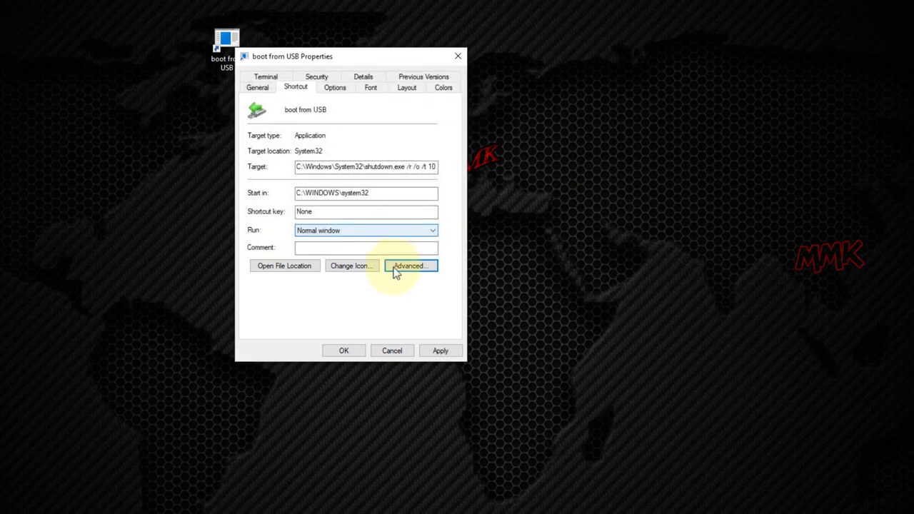
left_click(438, 351)
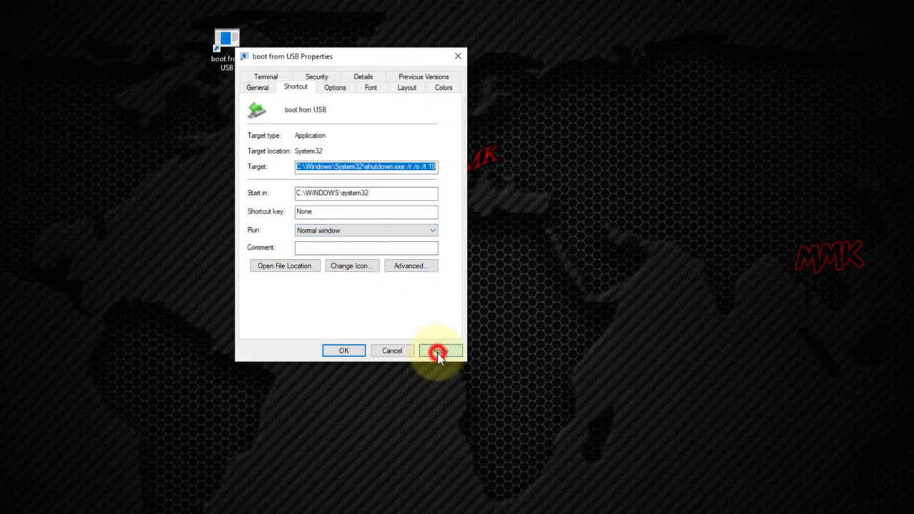
left_click(341, 350)
left_click(341, 352)
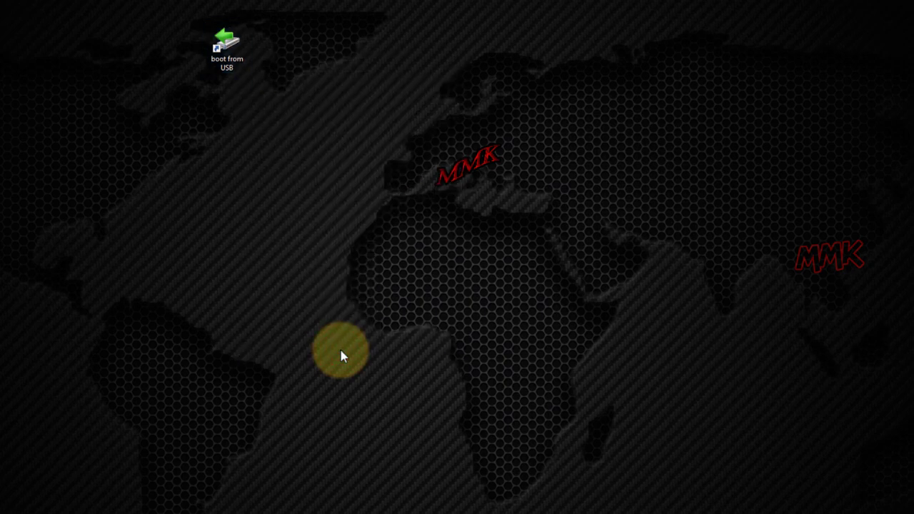
Step: Run the boot from USB shortcut and boot from the EFI USB Device
double_click(238, 63)
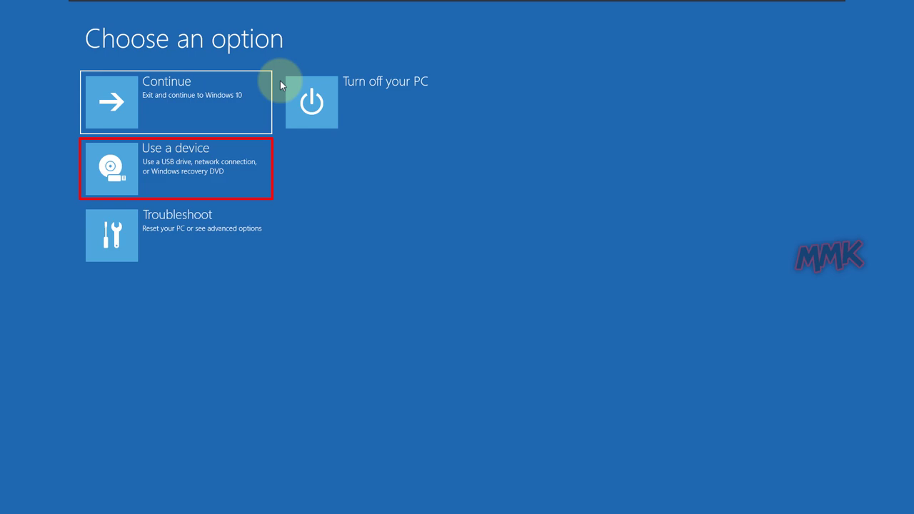
left_click(229, 163)
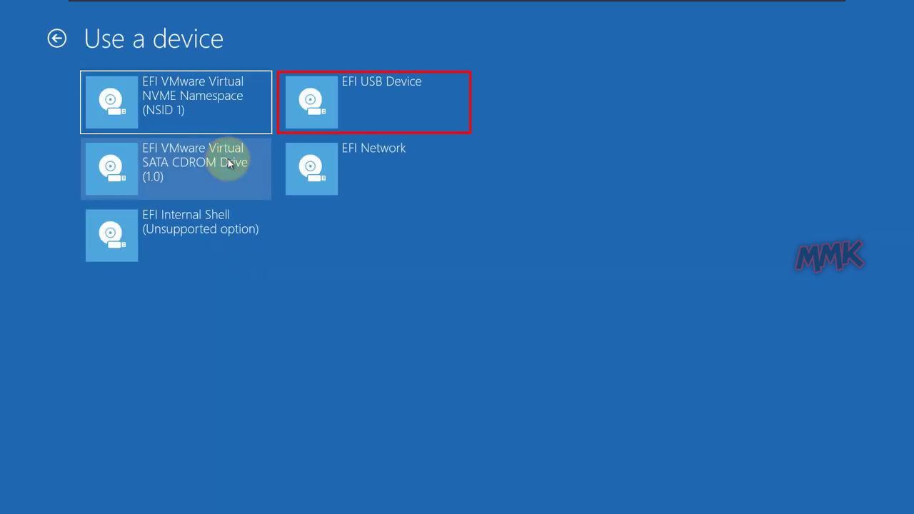
left_click(306, 109)
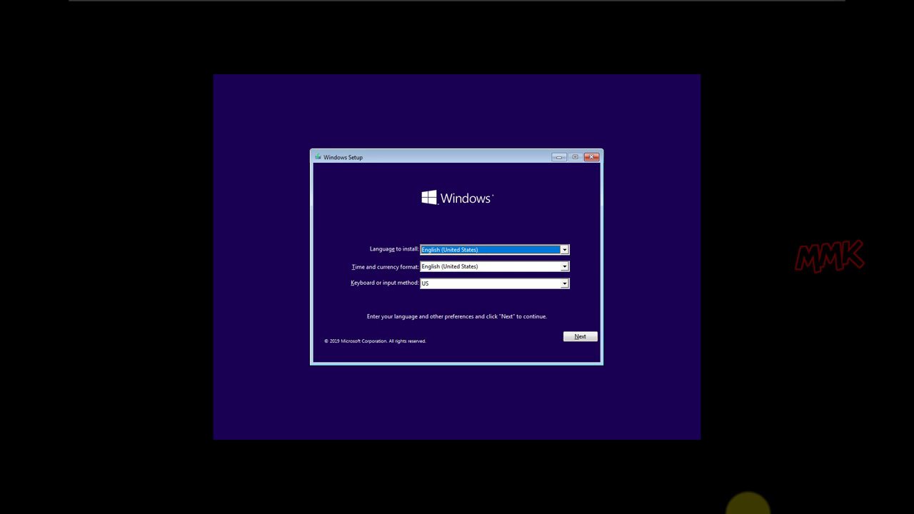
Step: Close Windows Setup and confirm Yes to cancel the installation
left_click(592, 157)
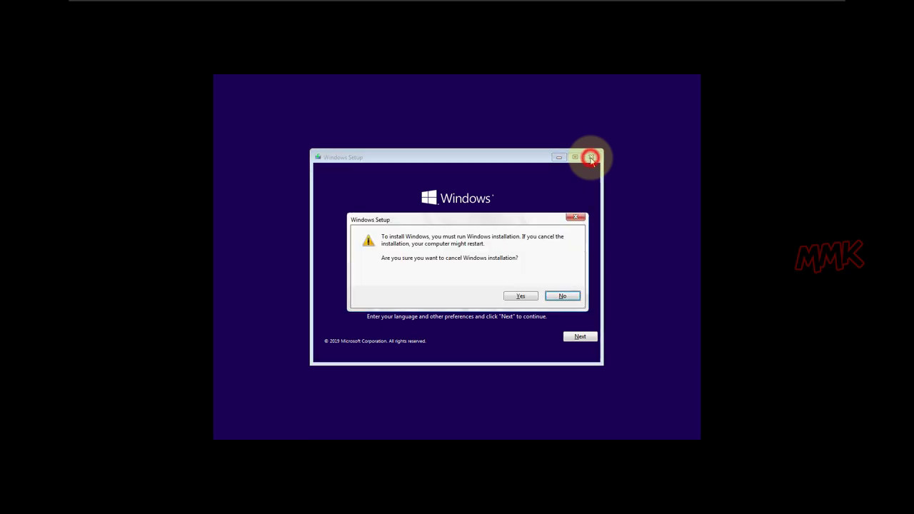
left_click(521, 297)
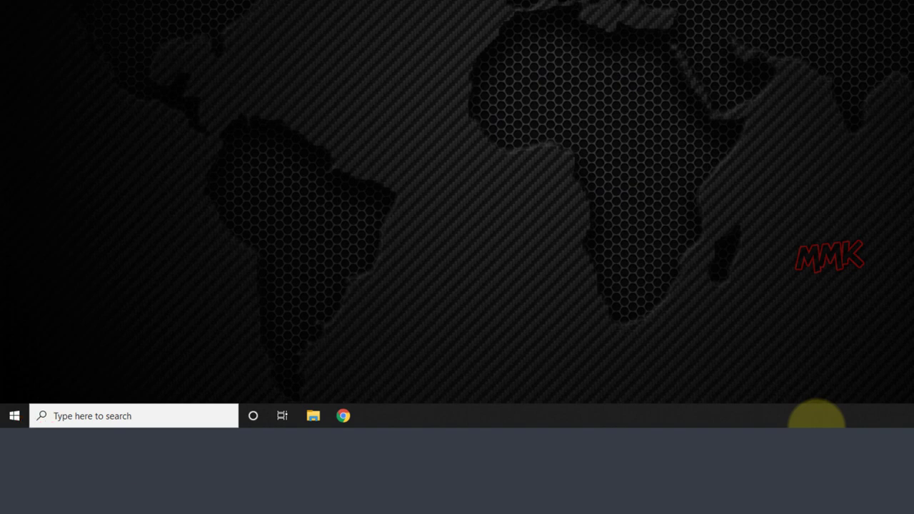
Step: Use Restart now under Advanced startup in Settings > Update & Security > Recovery
left_click(14, 416)
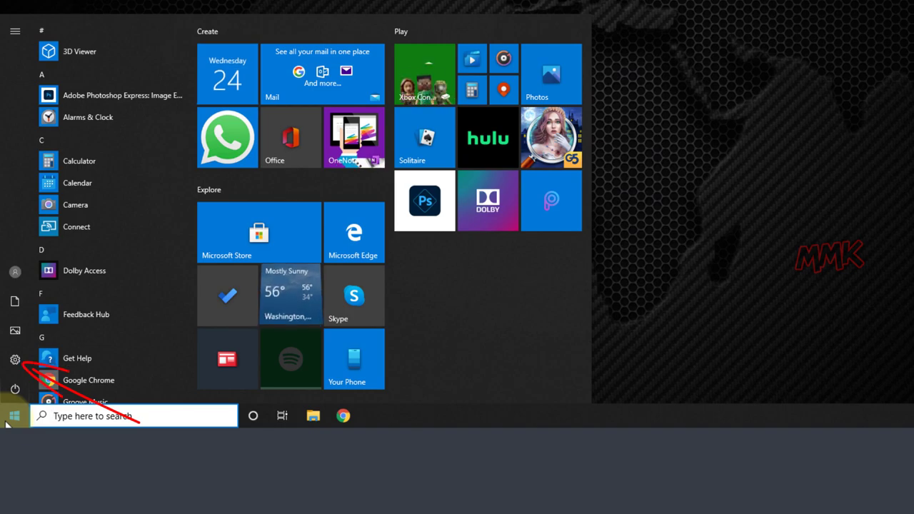
left_click(15, 360)
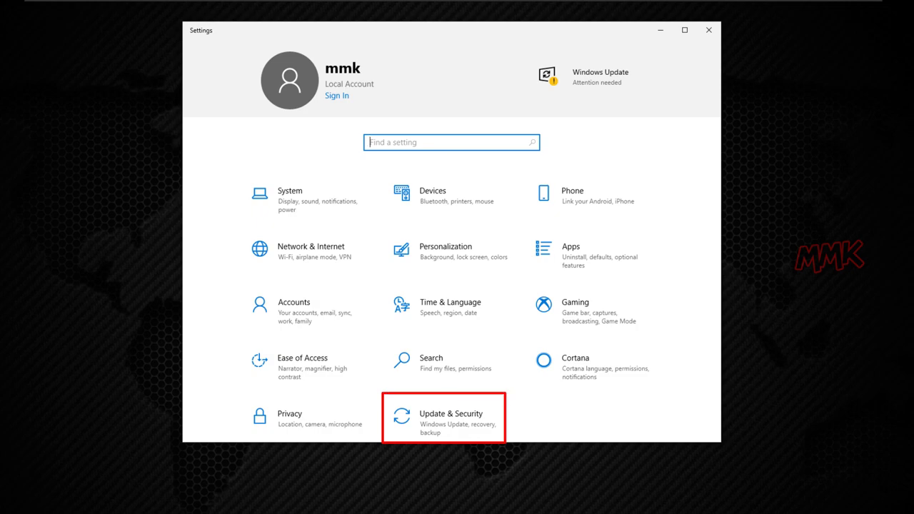
left_click(450, 431)
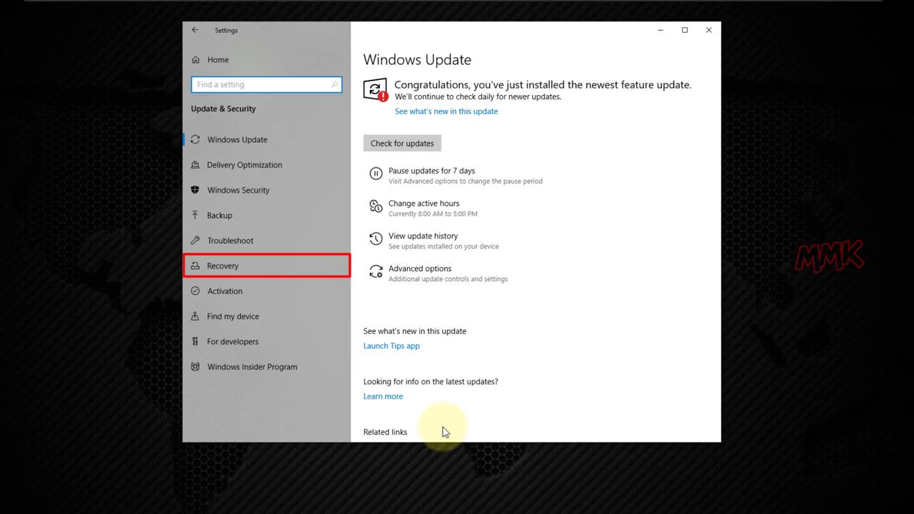
left_click(256, 272)
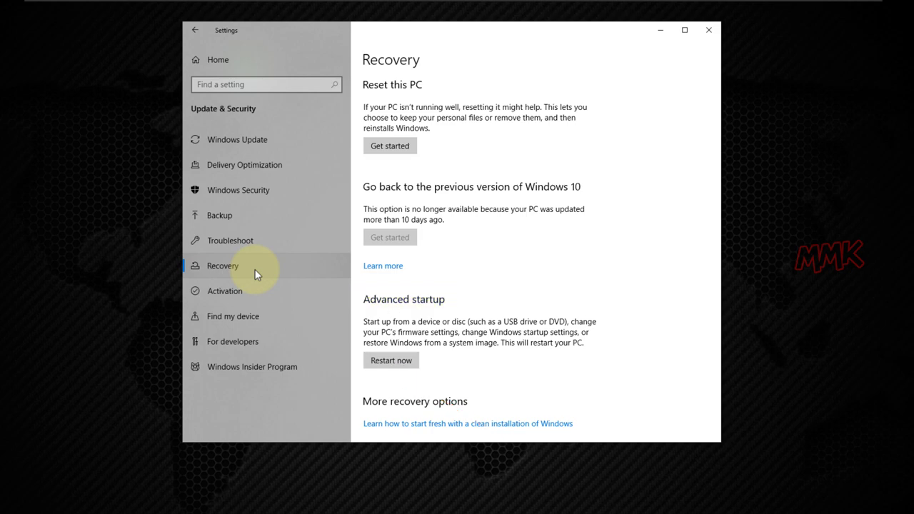
left_click(389, 363)
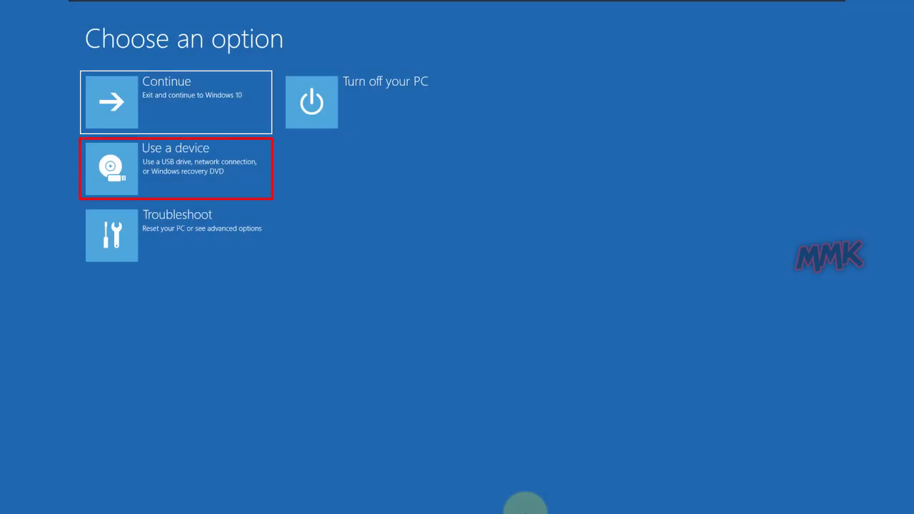
Step: Choose Use a device to list the drives available to boot from
left_click(202, 176)
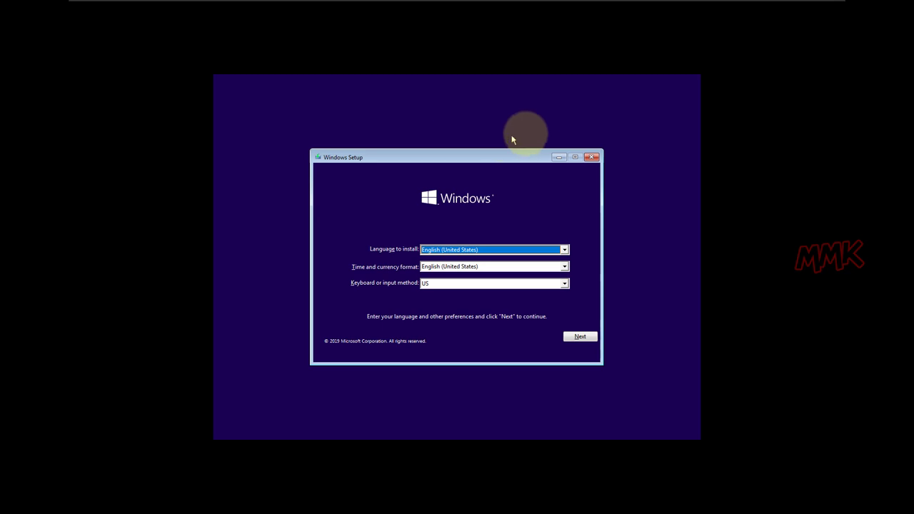
Step: Close Windows Setup and confirm cancelling the Windows installation
left_click(590, 157)
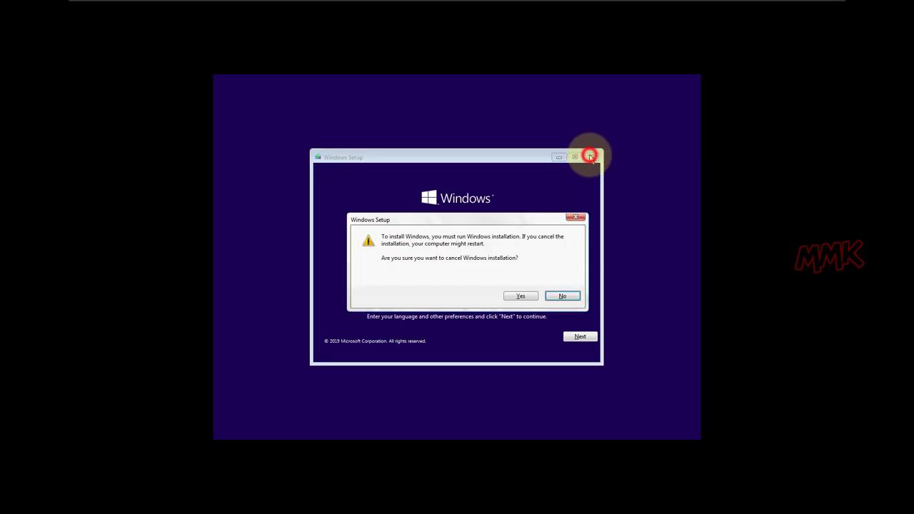
left_click(520, 297)
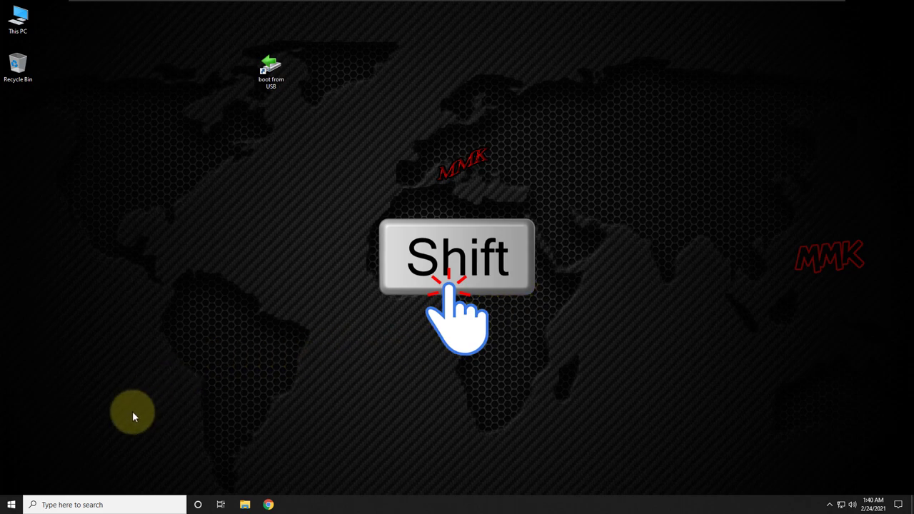
Step: Shift+Restart from the Start menu's power options to reach advanced startup
left_click(15, 504)
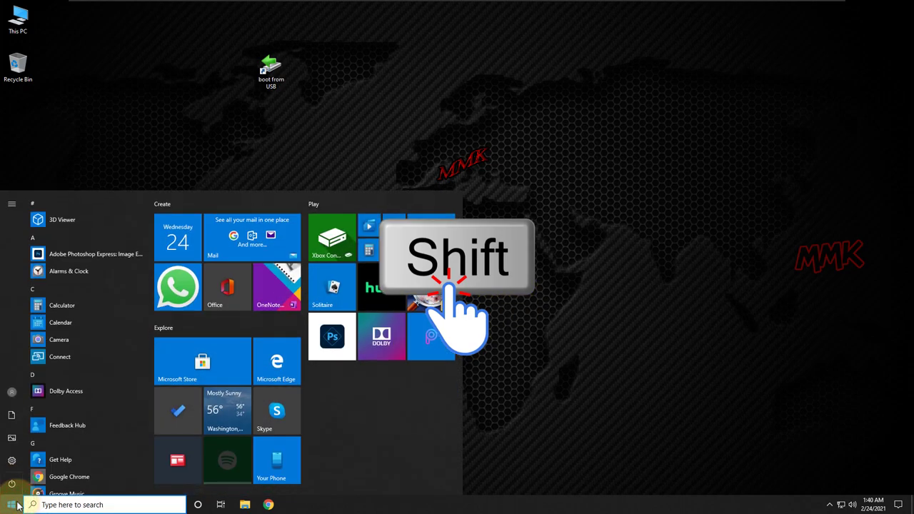
left_click(14, 490)
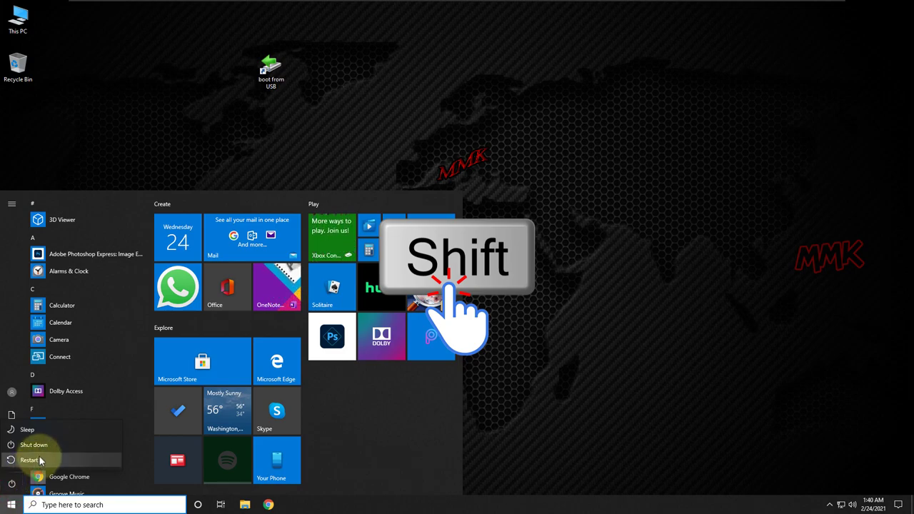
left_click(32, 460, "shift")
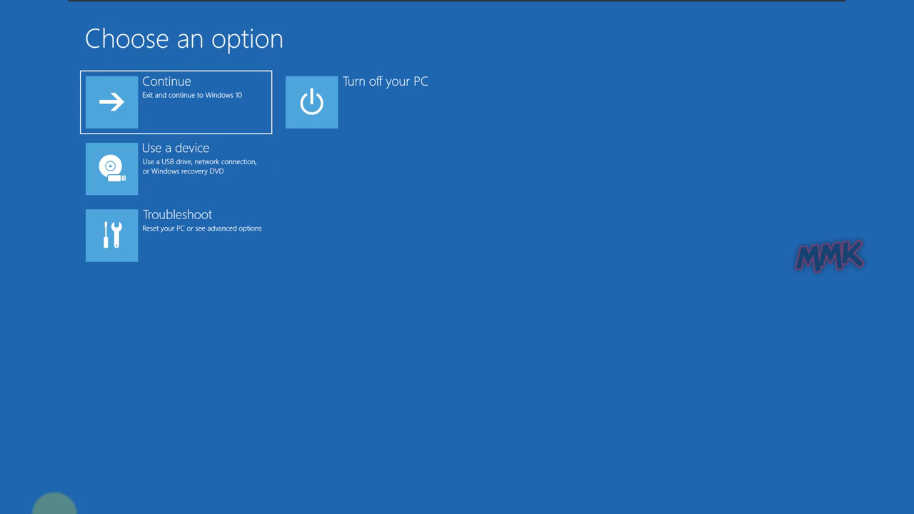
Step: Under Use a device, pick EFI USB Device to boot from the USB drive
left_click(168, 180)
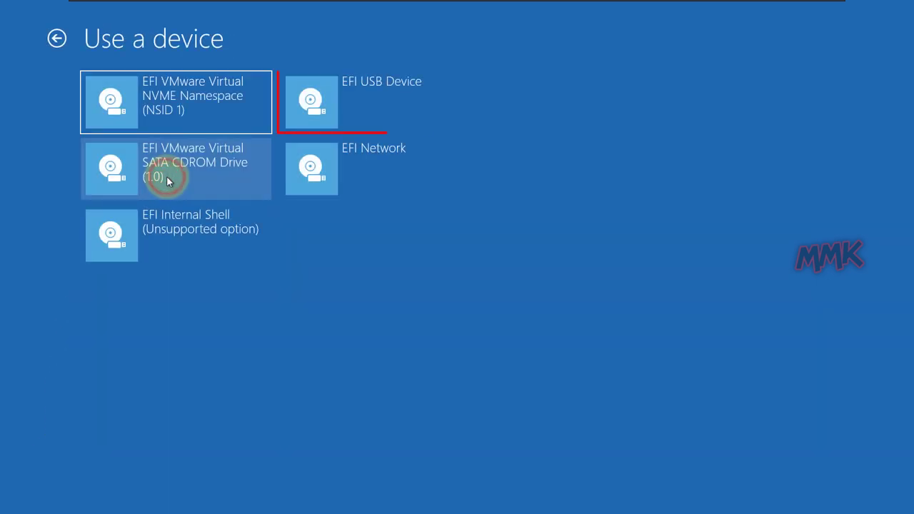
left_click(331, 110)
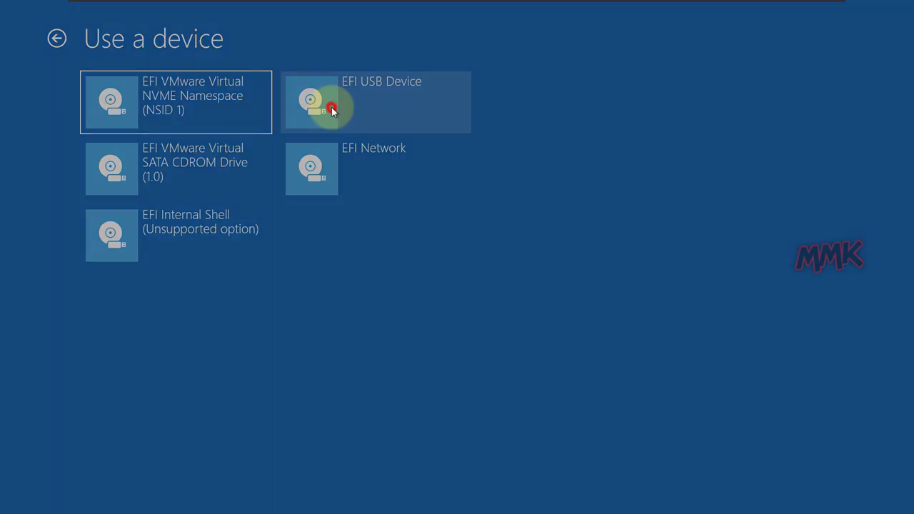